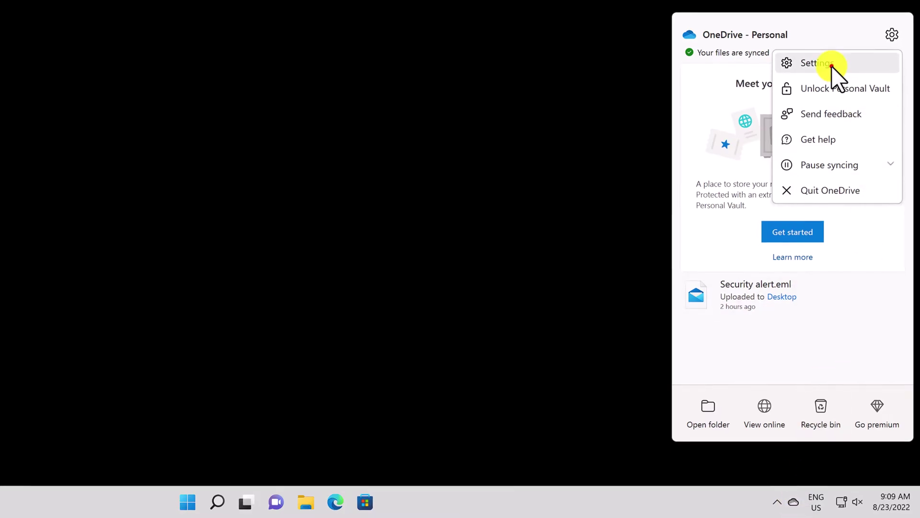
- Unlink this PC from the OneDrive account, dismiss Set up OneDrive, and open Windows search
left_click(813, 63)
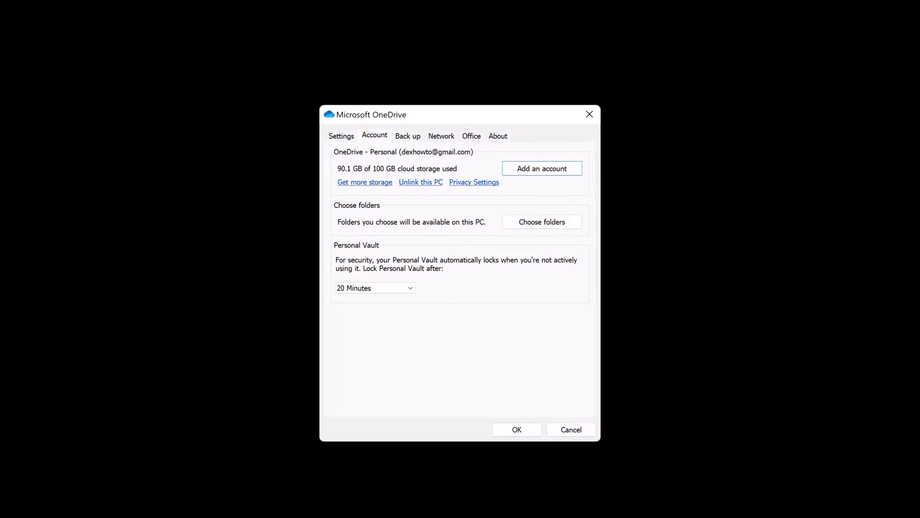
left_click(430, 182)
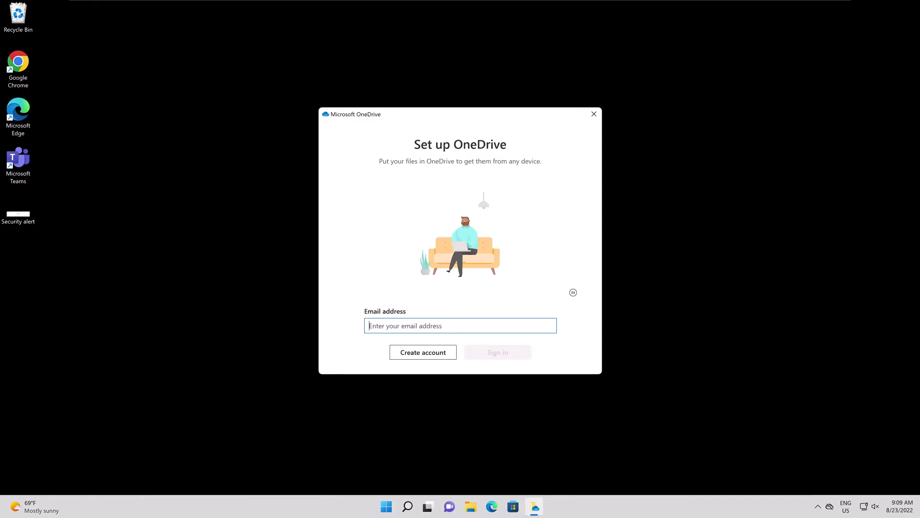
left_click(594, 113)
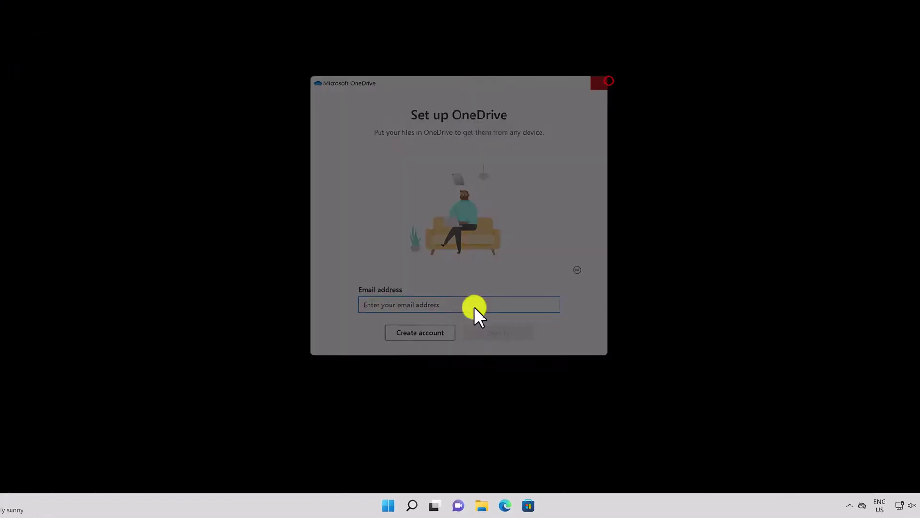
left_click(405, 503)
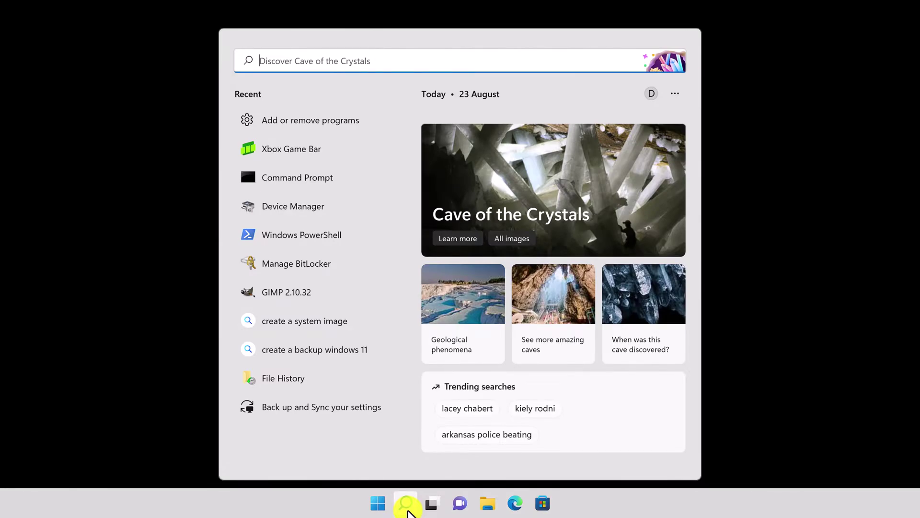
type("rem")
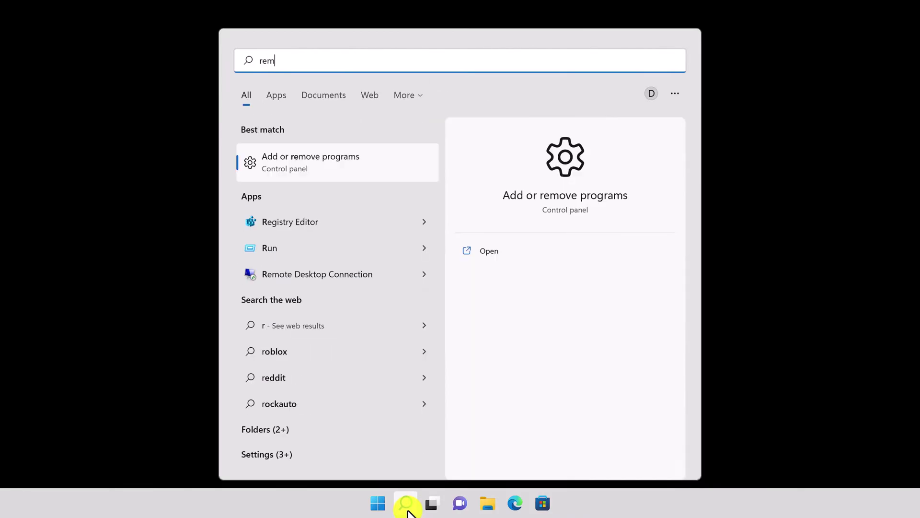
type("ove")
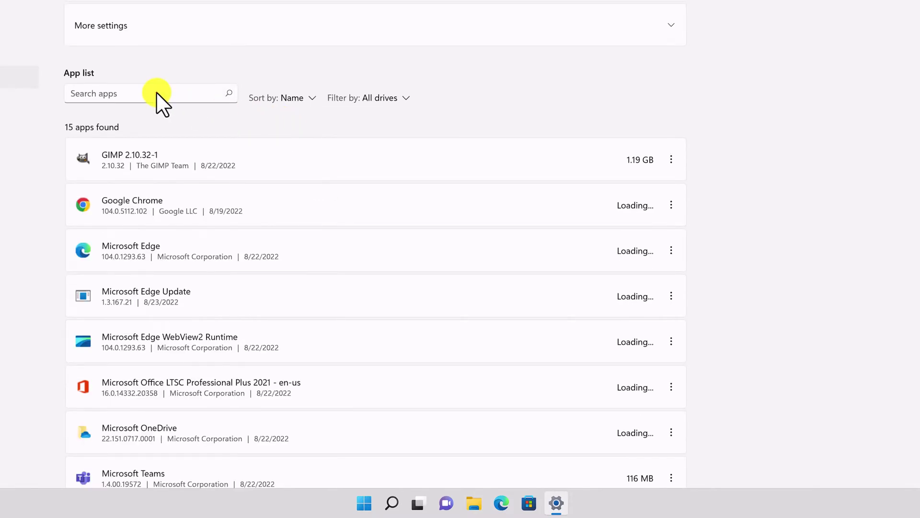
- Filter installed apps by "one" and confirm uninstalling Microsoft OneDrive
left_click(156, 92)
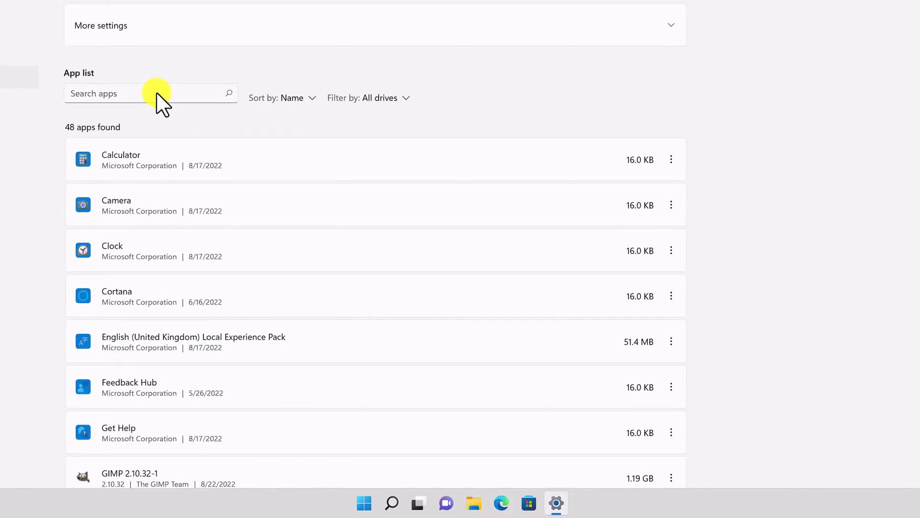
left_click(111, 92)
type("o")
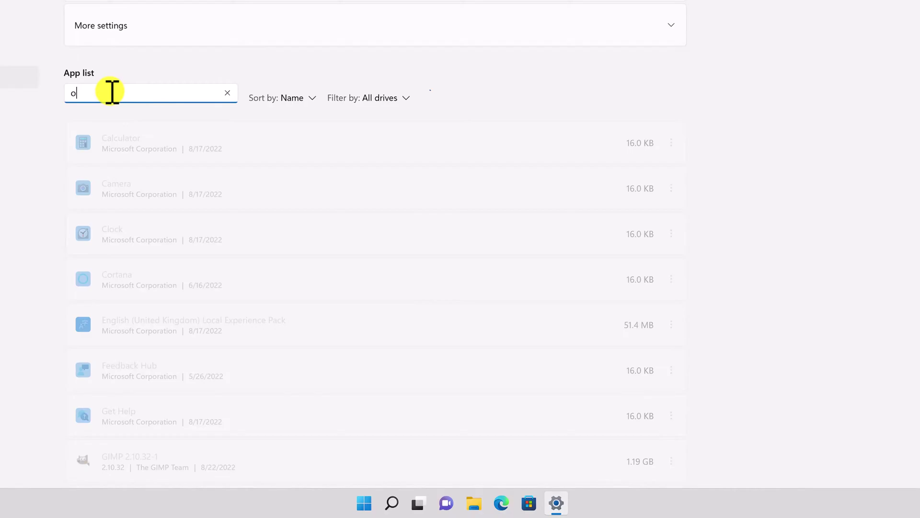
type("ne")
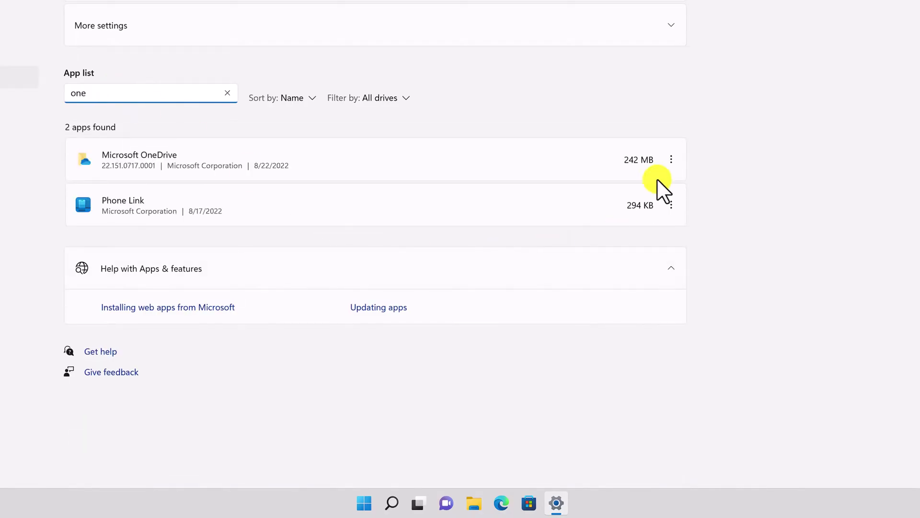
left_click(670, 160)
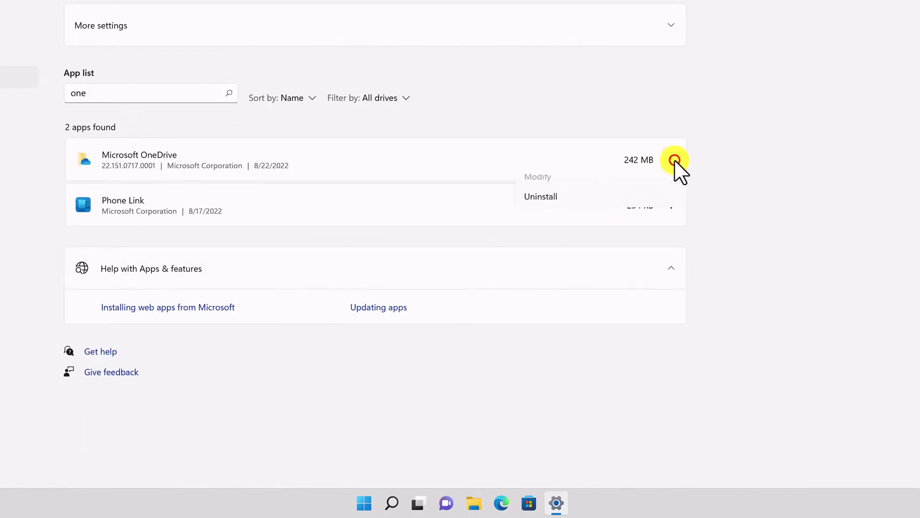
left_click(551, 207)
left_click(639, 224)
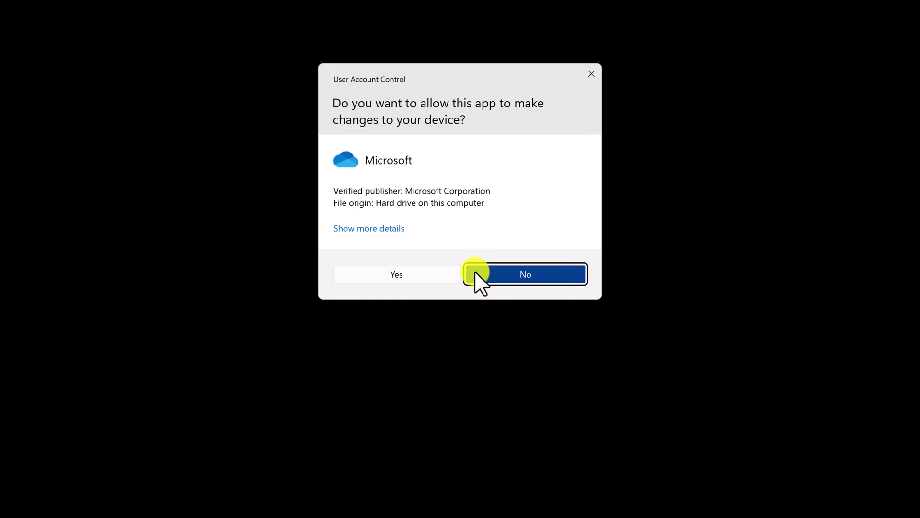
- Answer Yes in User Account Control to let the OneDrive uninstaller proceed
left_click(428, 276)
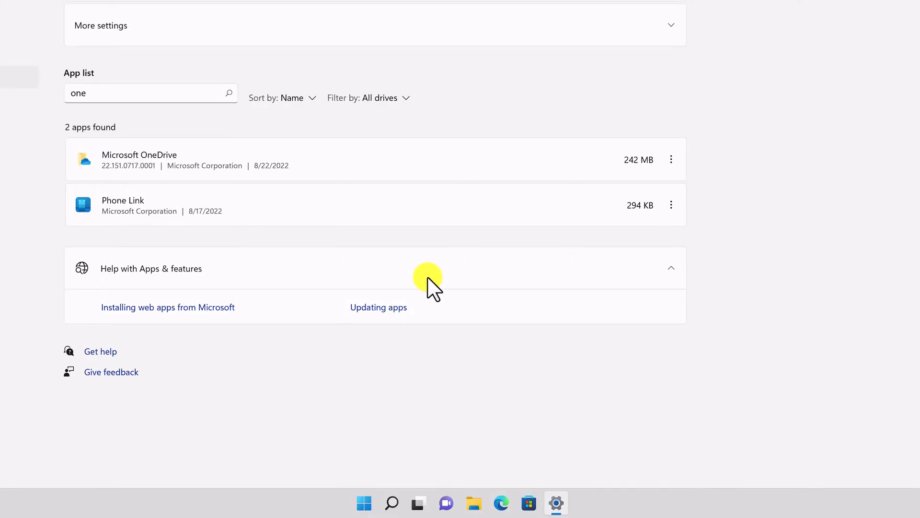